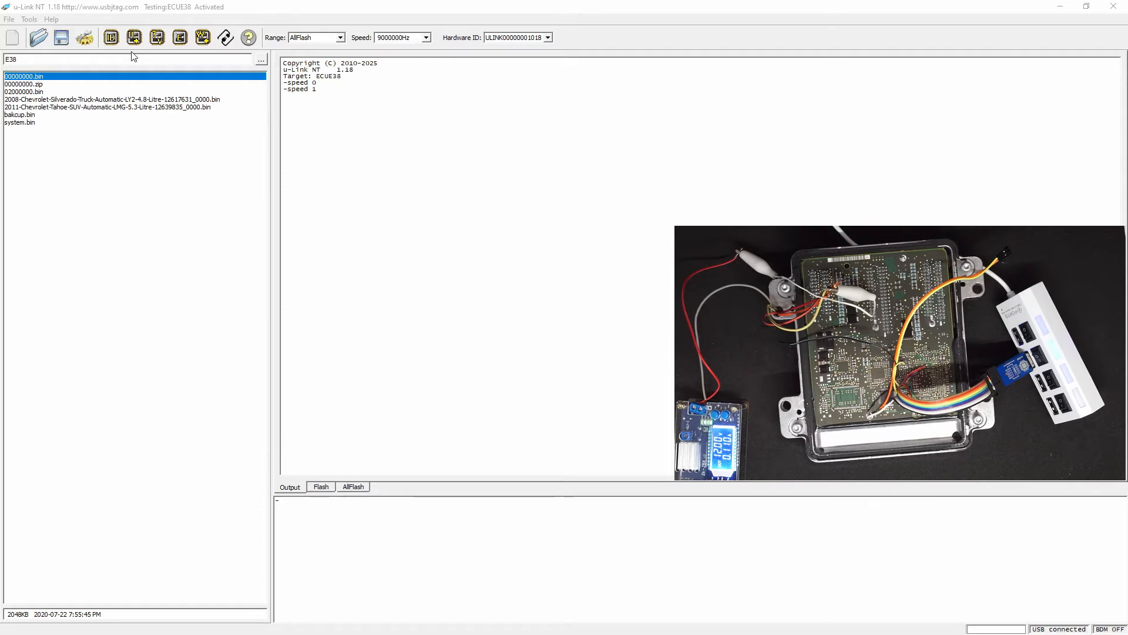
Configure the target as ECUE67 on the BDMPPC PowerPC protocol.
left_click(84, 37)
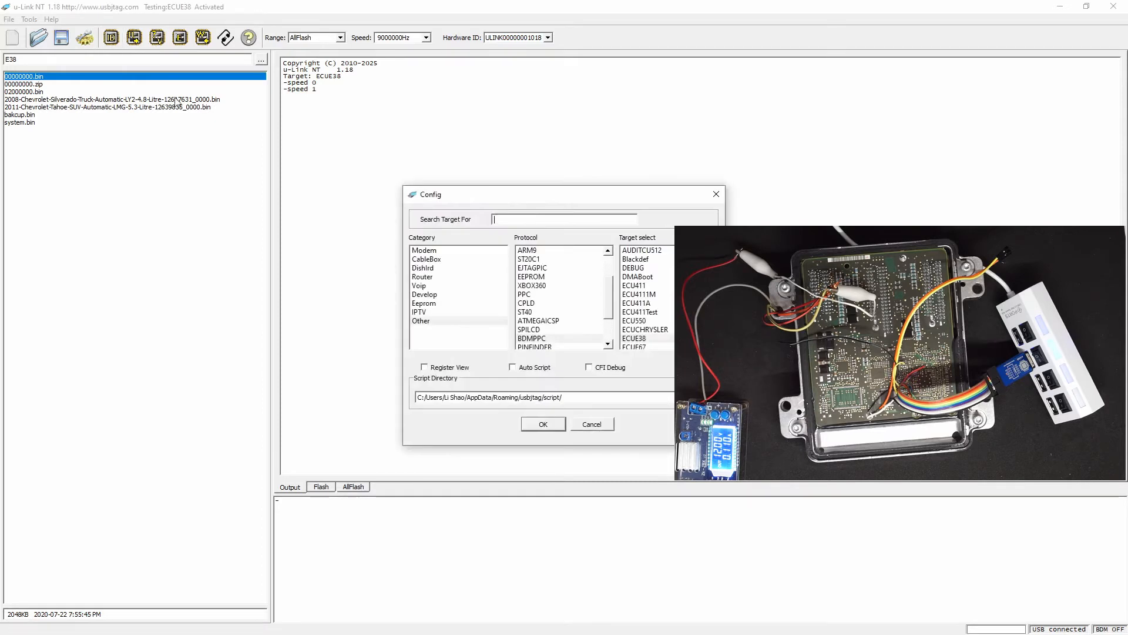
left_click(534, 338)
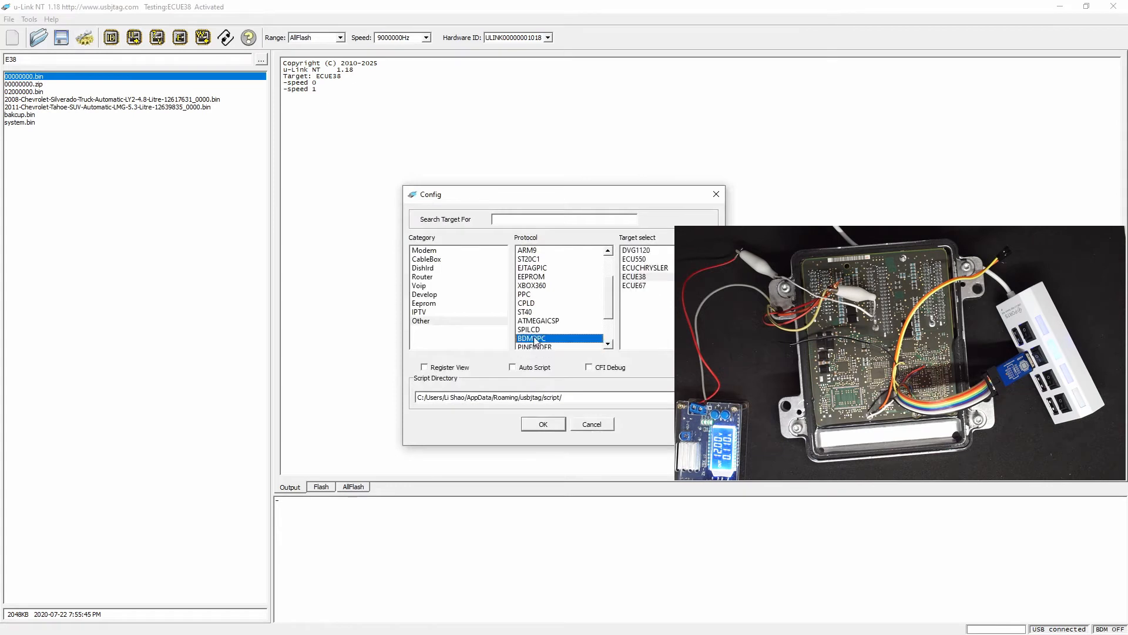
left_click(635, 284)
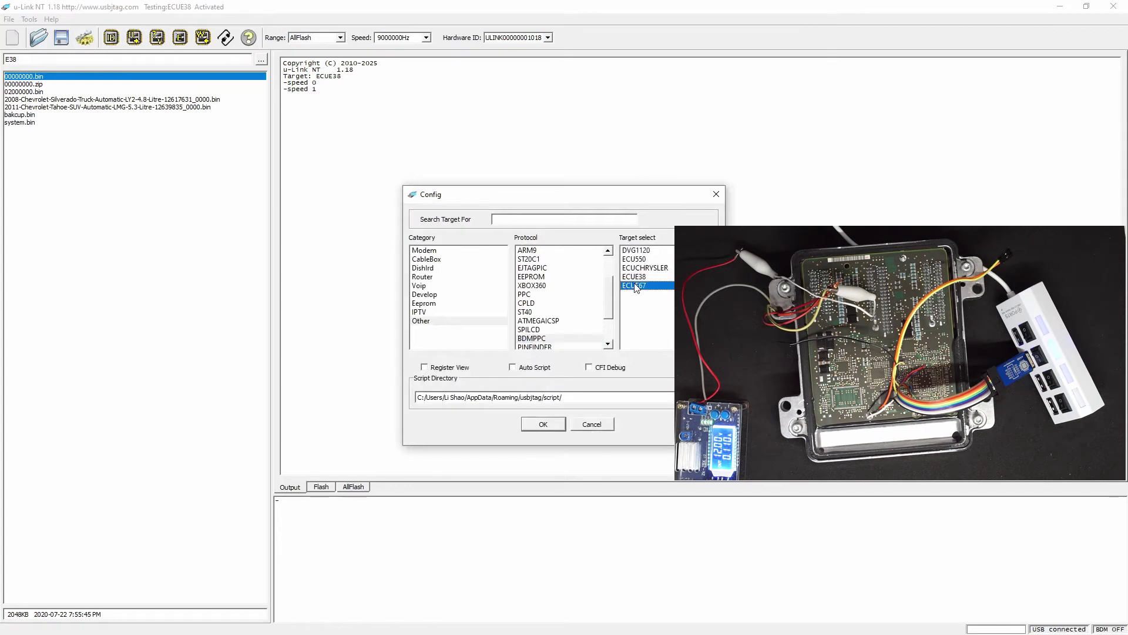
left_click(543, 424)
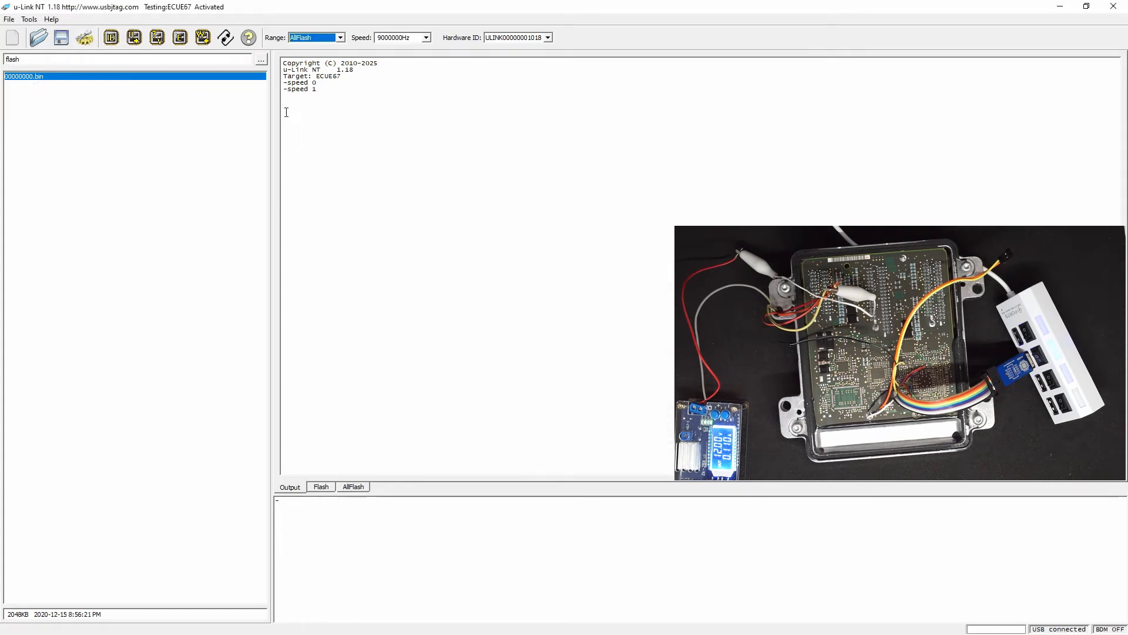
Detect the MPC565 CPU, read the full 2 MB flash and view it as a hex dump.
left_click(111, 41)
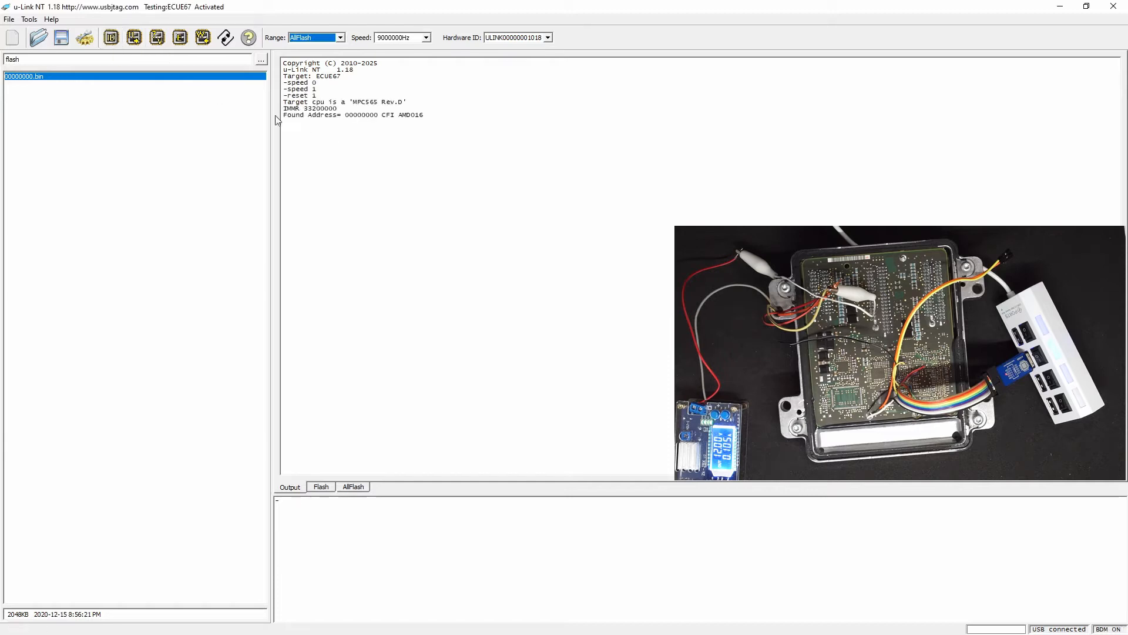
left_click(137, 42)
left_click(323, 489)
left_click(301, 488)
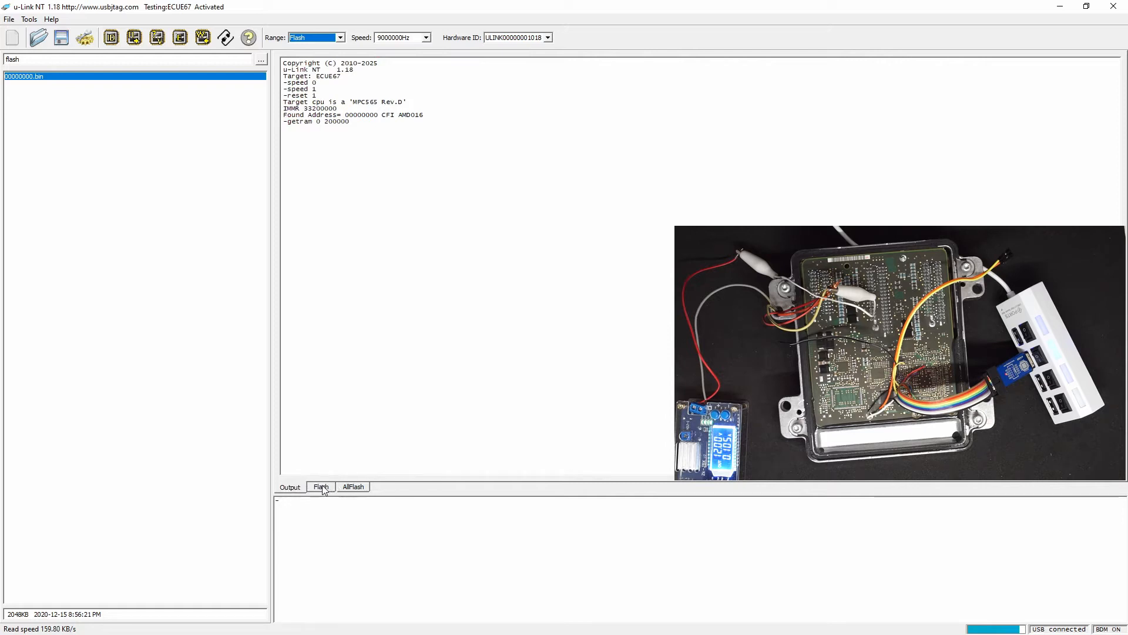
left_click(323, 488)
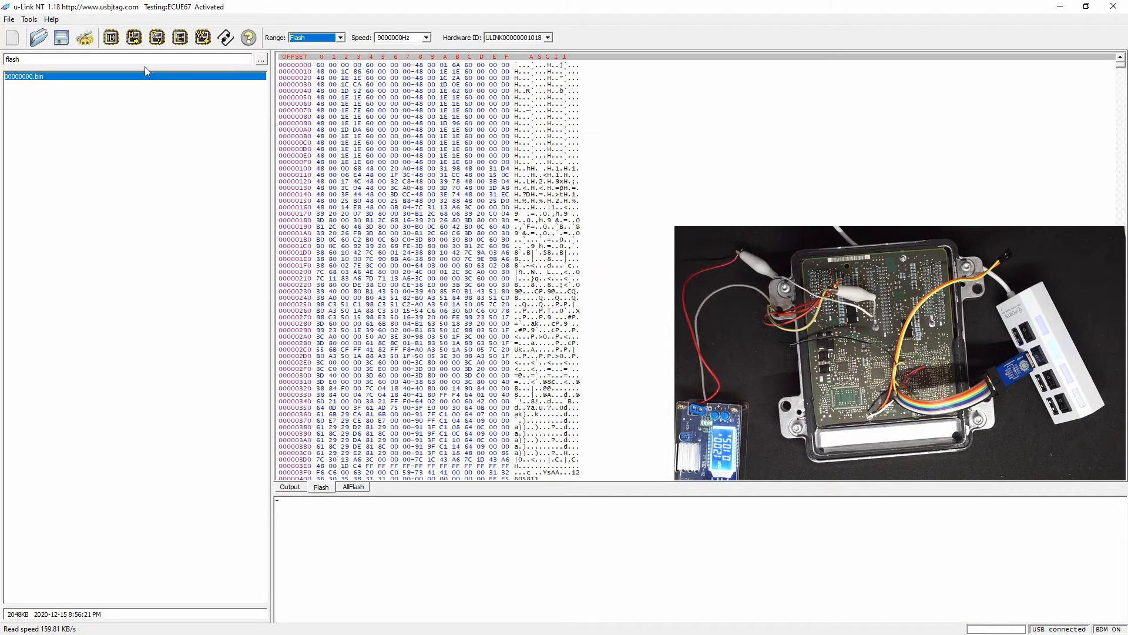
Save the read flash to backup.bin.
left_click(61, 39)
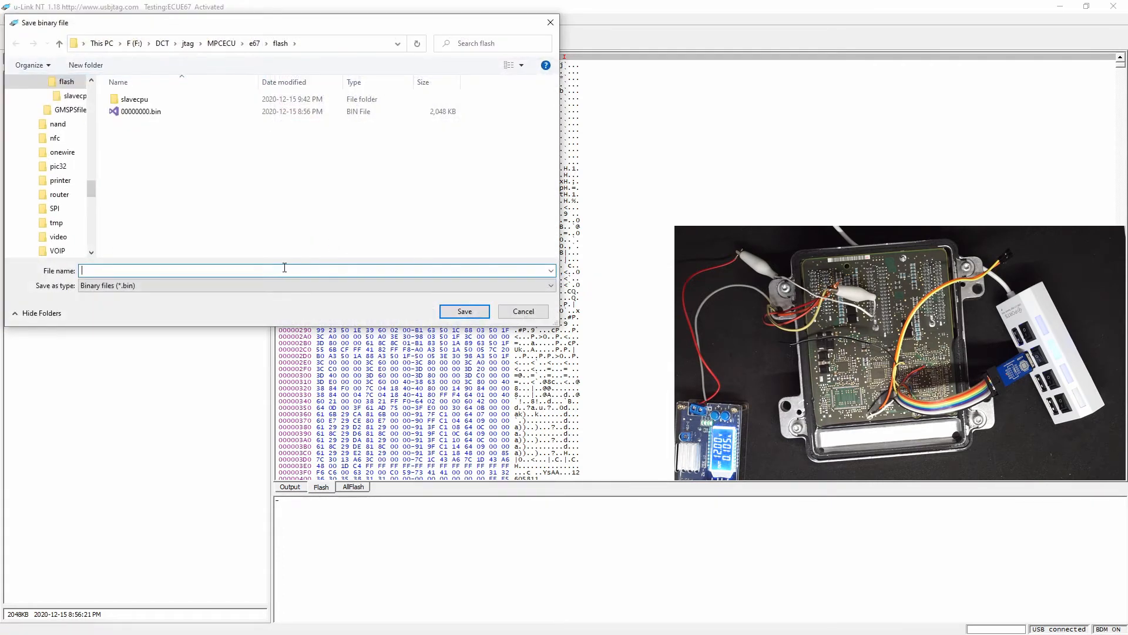
type("backup")
key("Return")
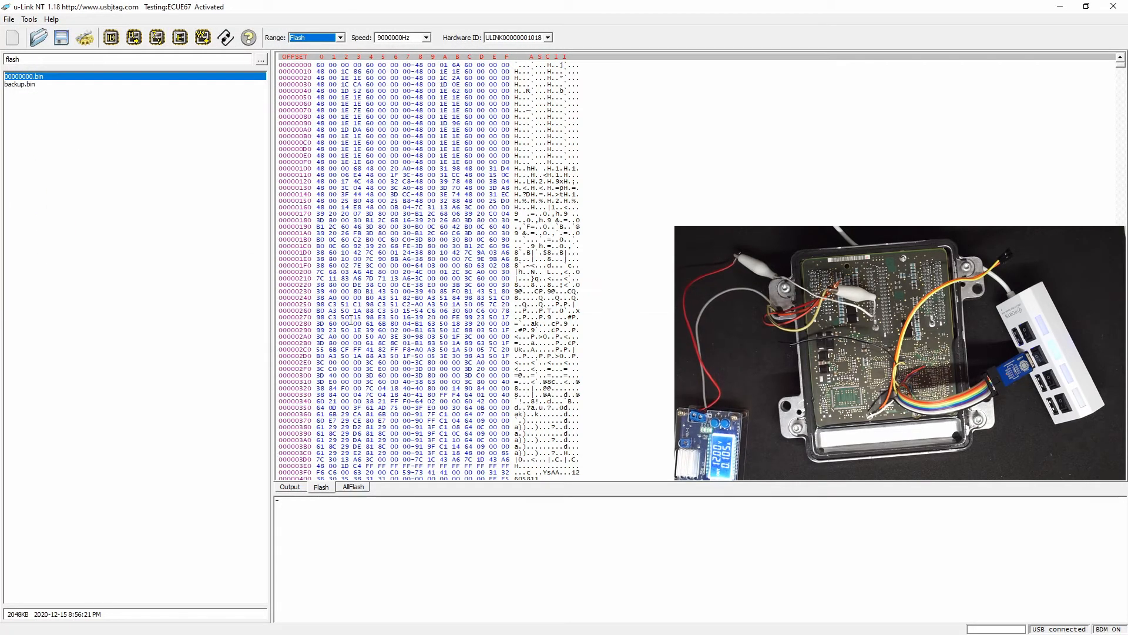
Fill the buffer with FF, erase the ECU flash and check the erase log.
right_click(357, 203)
left_click(388, 231)
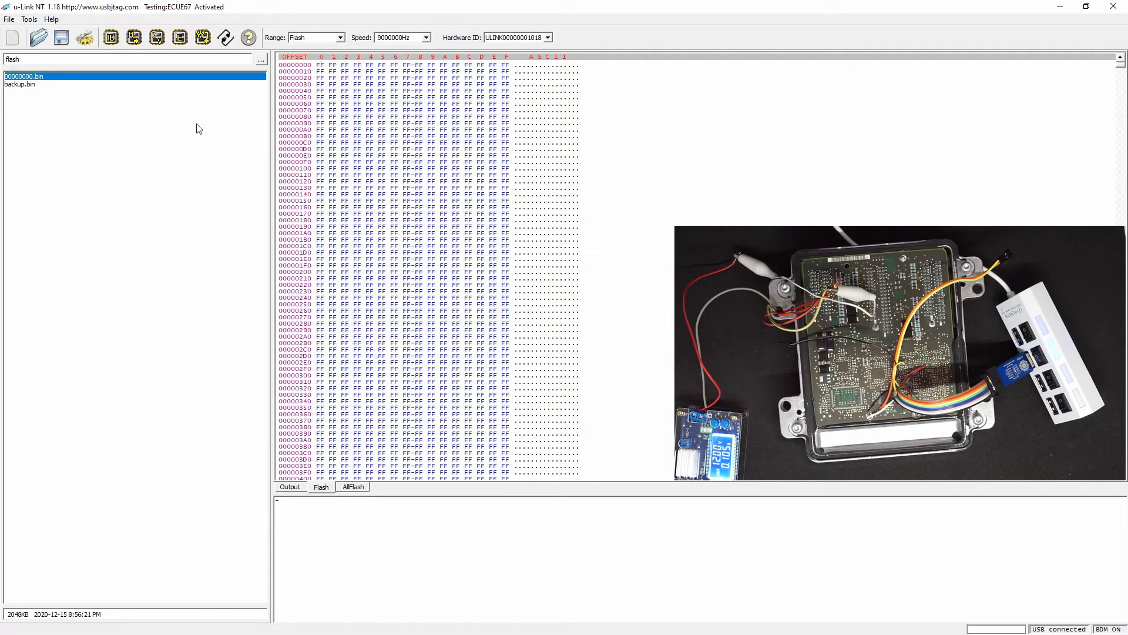
left_click(181, 37)
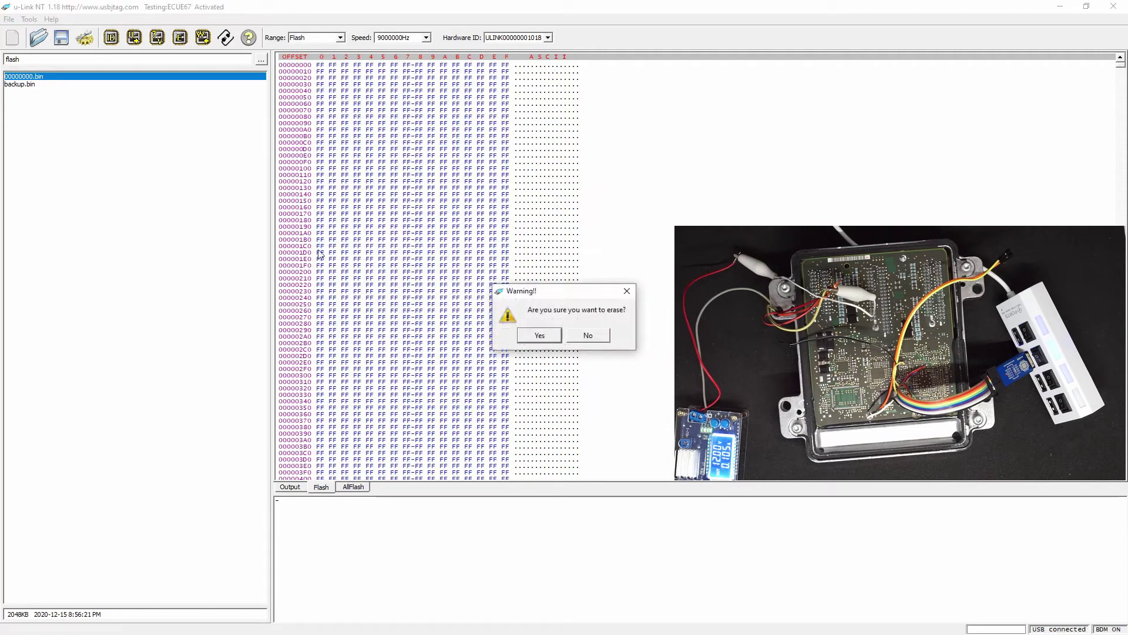
left_click(541, 336)
left_click(295, 489)
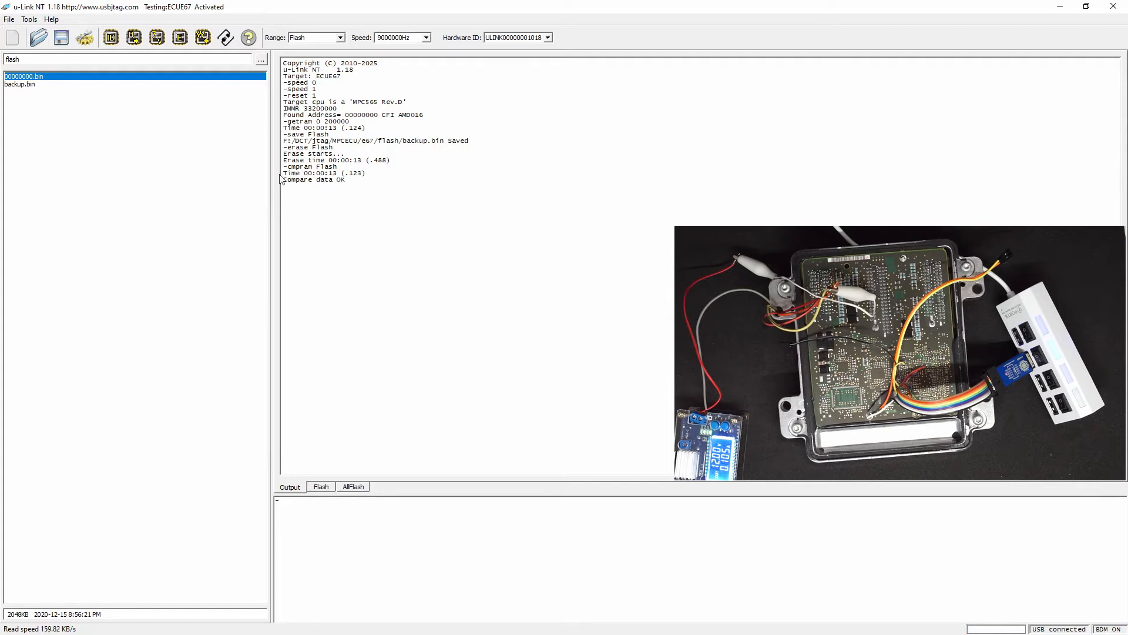
left_click(226, 38)
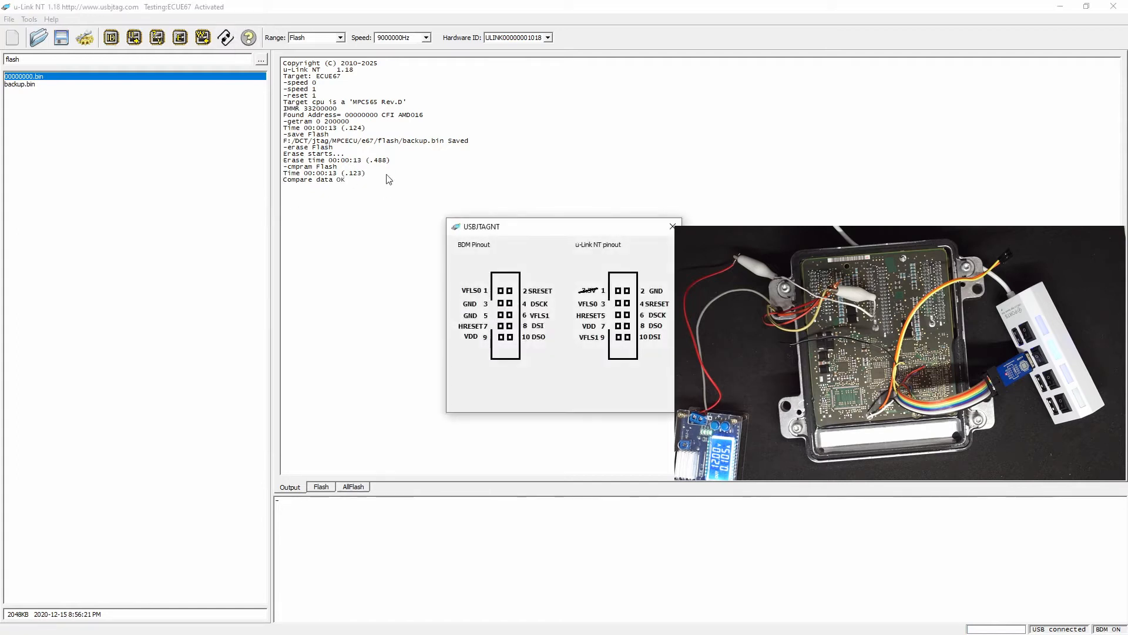
left_click(670, 228)
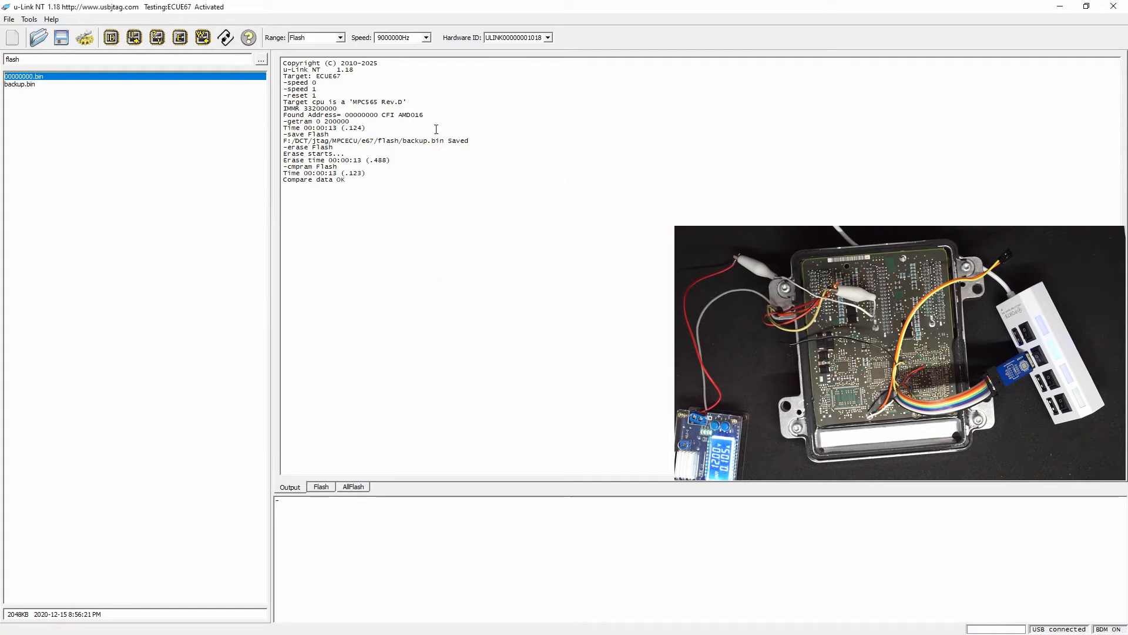
left_click(226, 38)
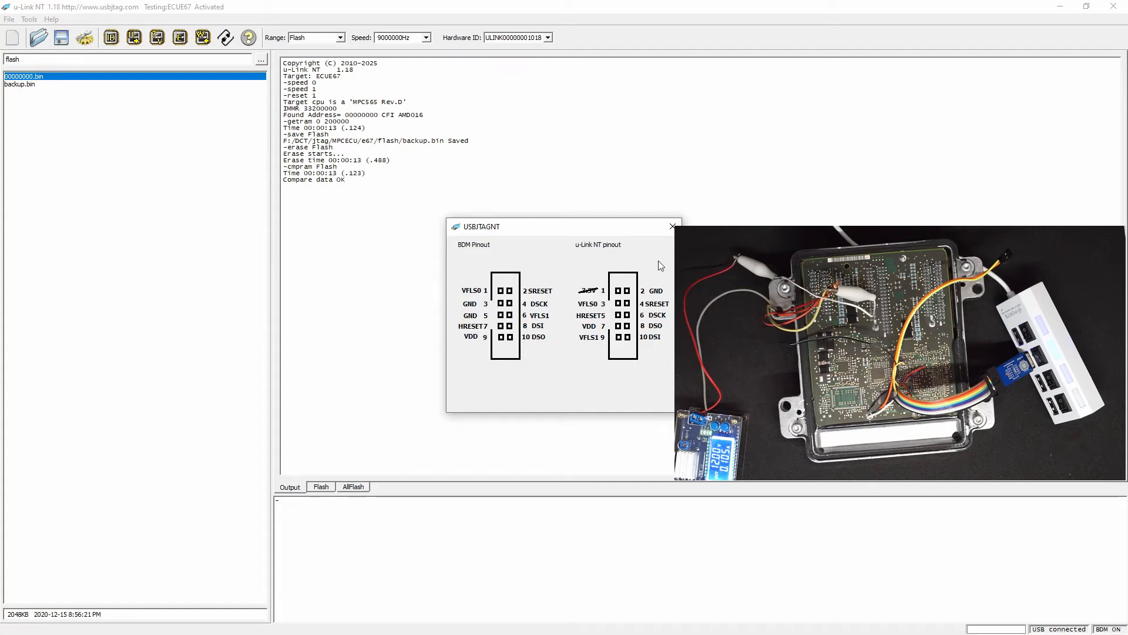
left_click(673, 227)
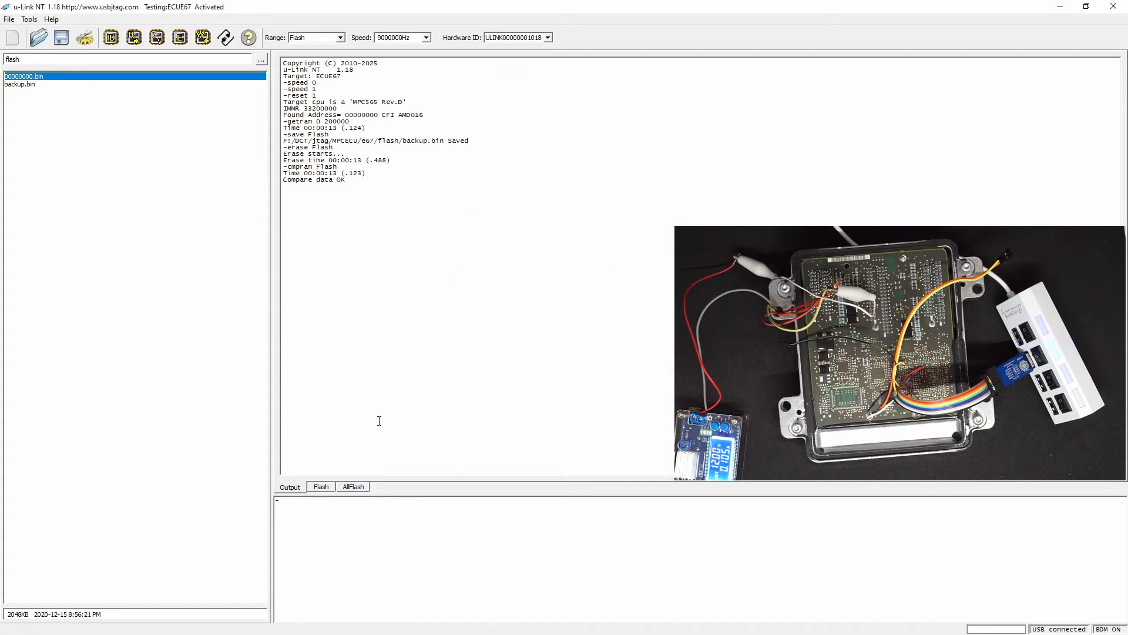
Load backup.bin and program it into the E67 flash.
double_click(22, 85)
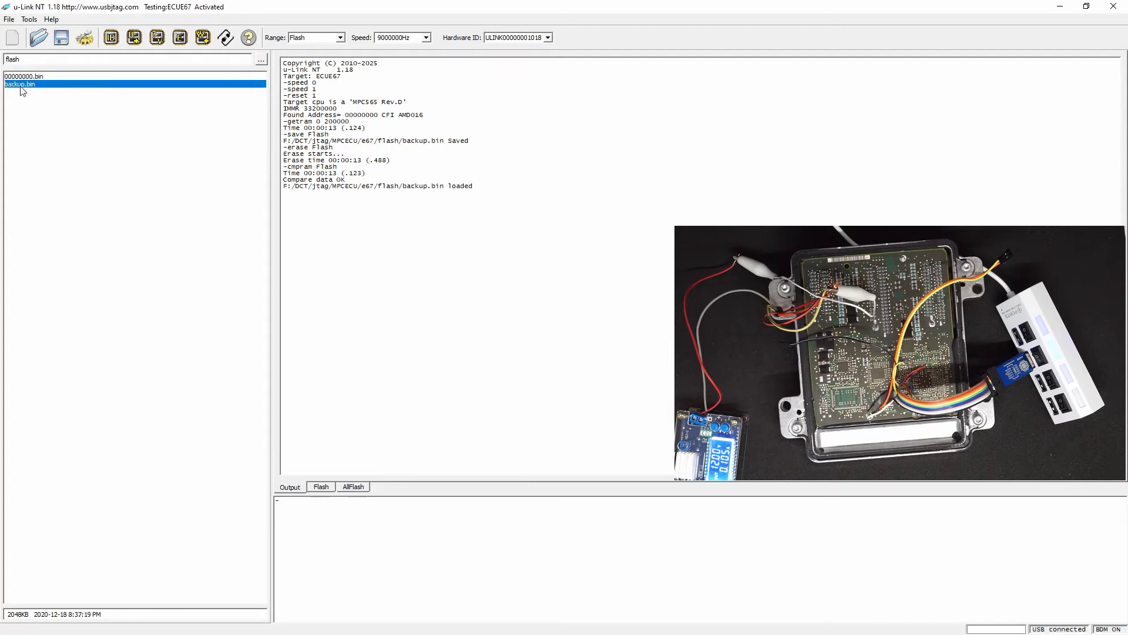
left_click(203, 38)
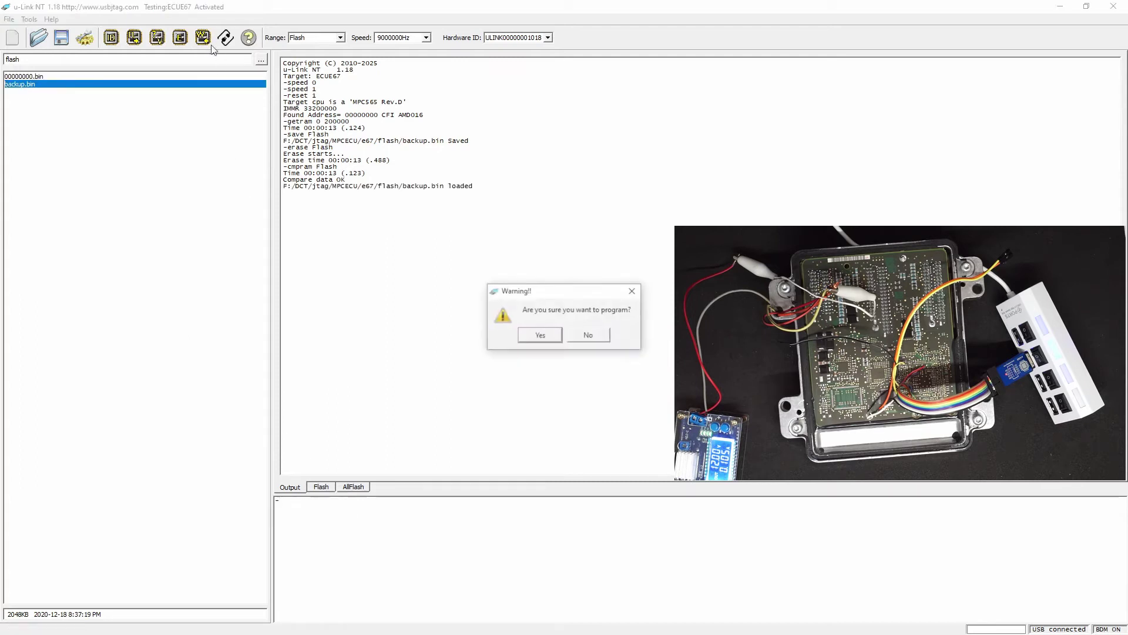
left_click(541, 336)
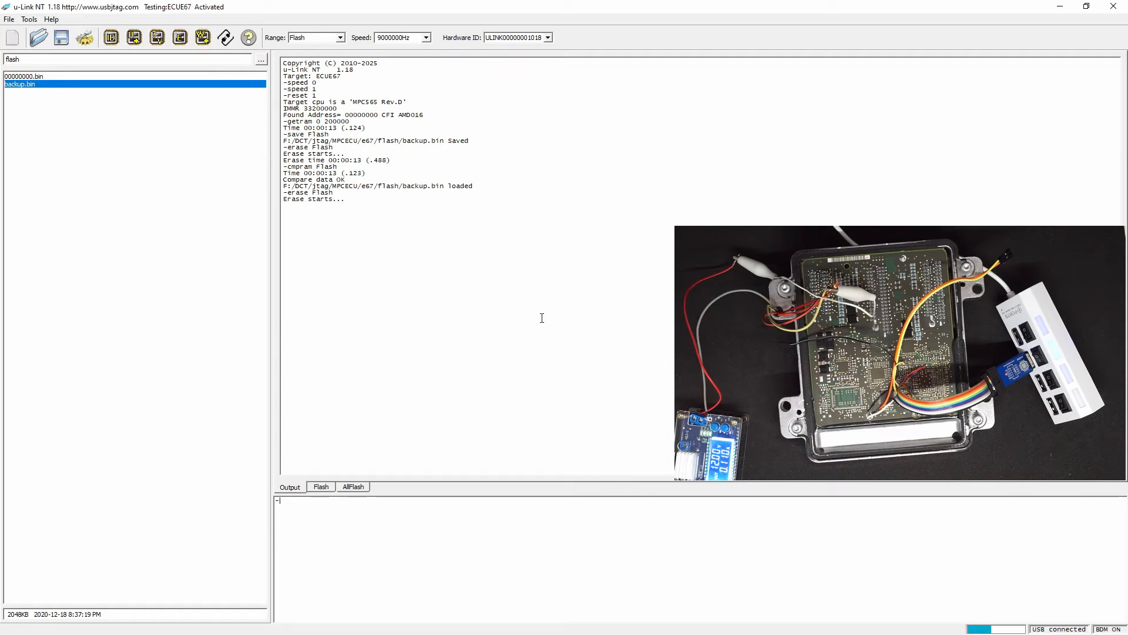
Review the flash buffer, then compare the chip contents against backup.bin for data OK.
left_click(320, 488)
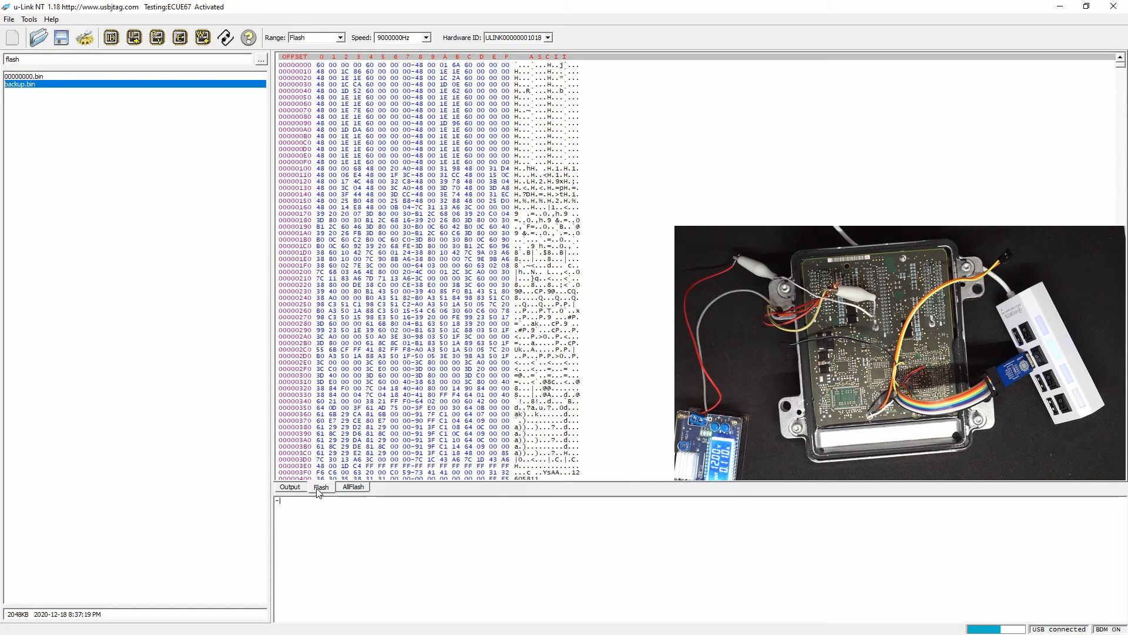
left_click(297, 488)
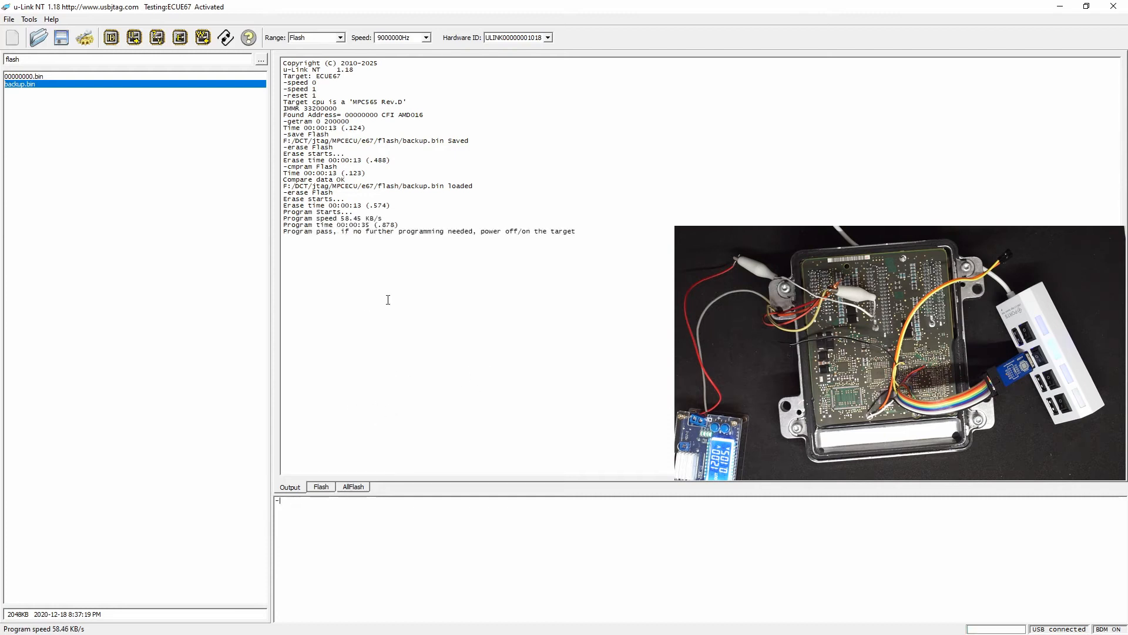
left_click(158, 37)
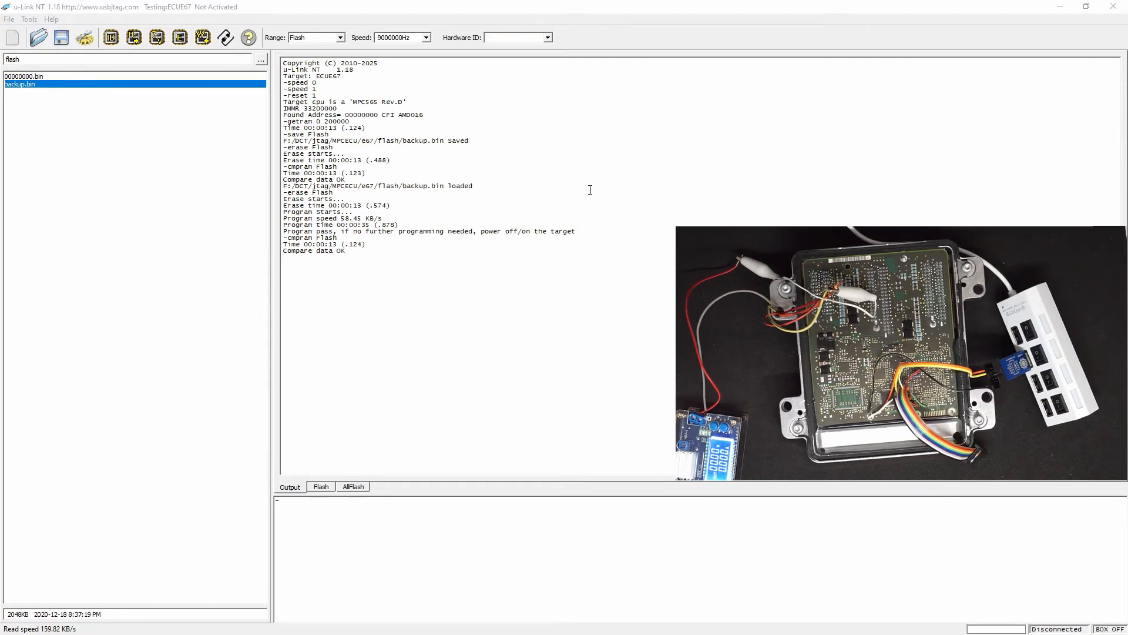
Configure target ECUSLAVE on the BDMHCS12 protocol and show the connector pinout.
left_click(86, 38)
scroll(553, 302, "down", 1)
scroll(553, 302, "down", 1)
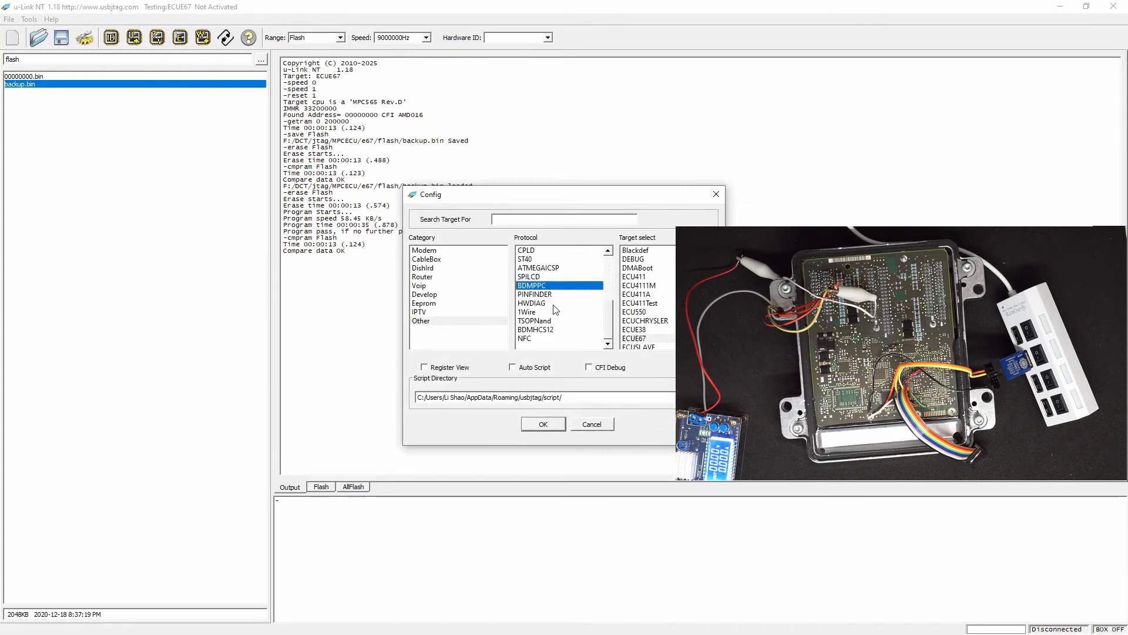
left_click(549, 330)
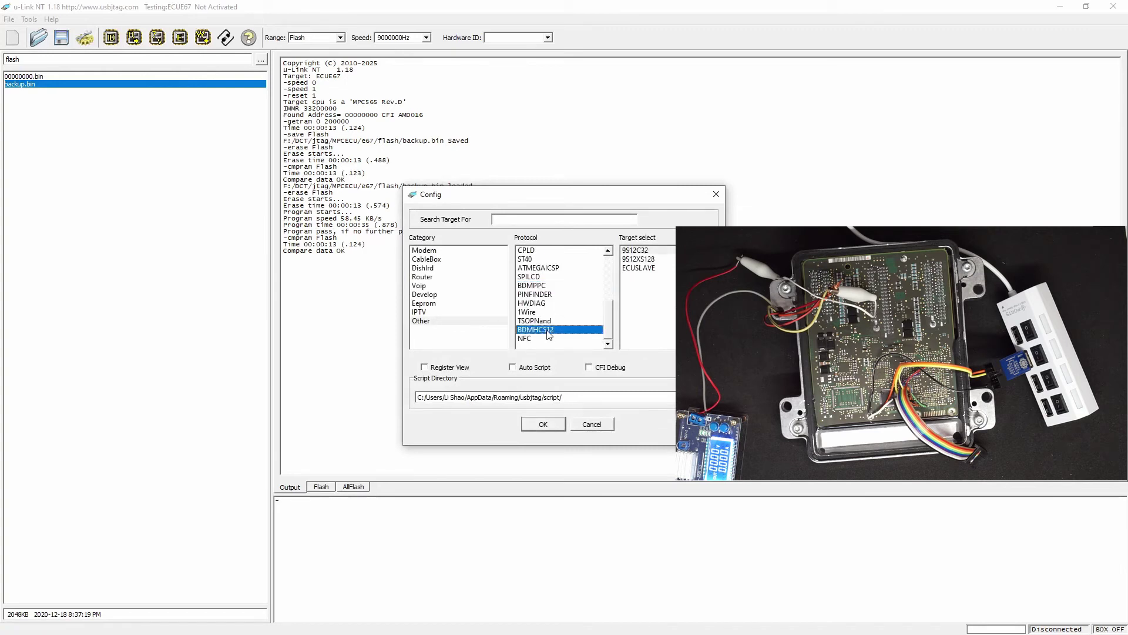
left_click(640, 269)
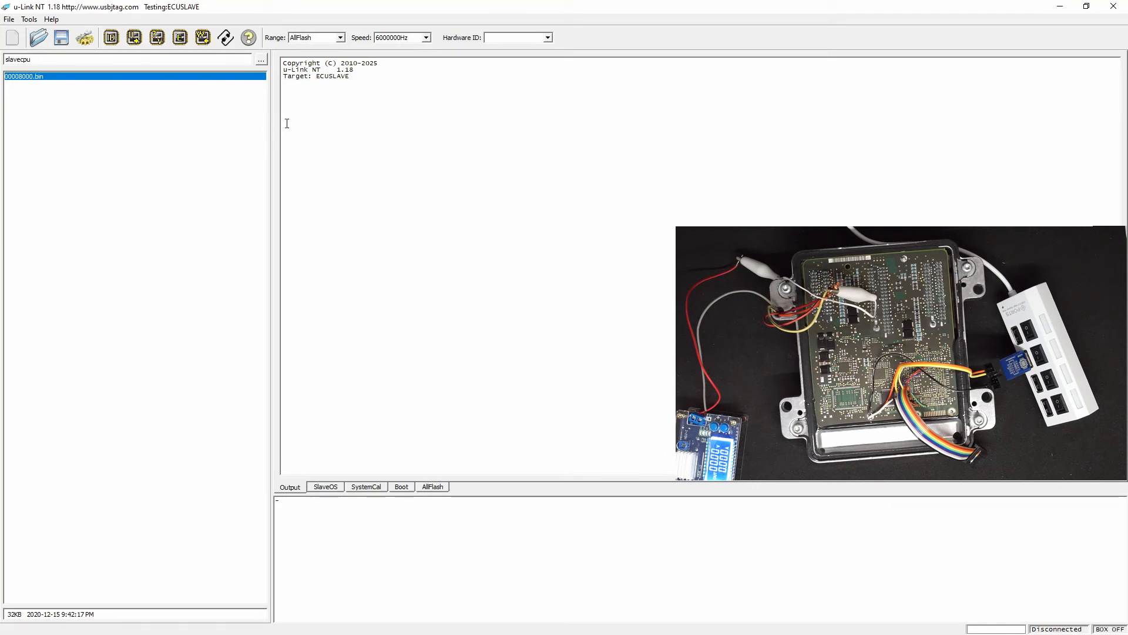
left_click(230, 41)
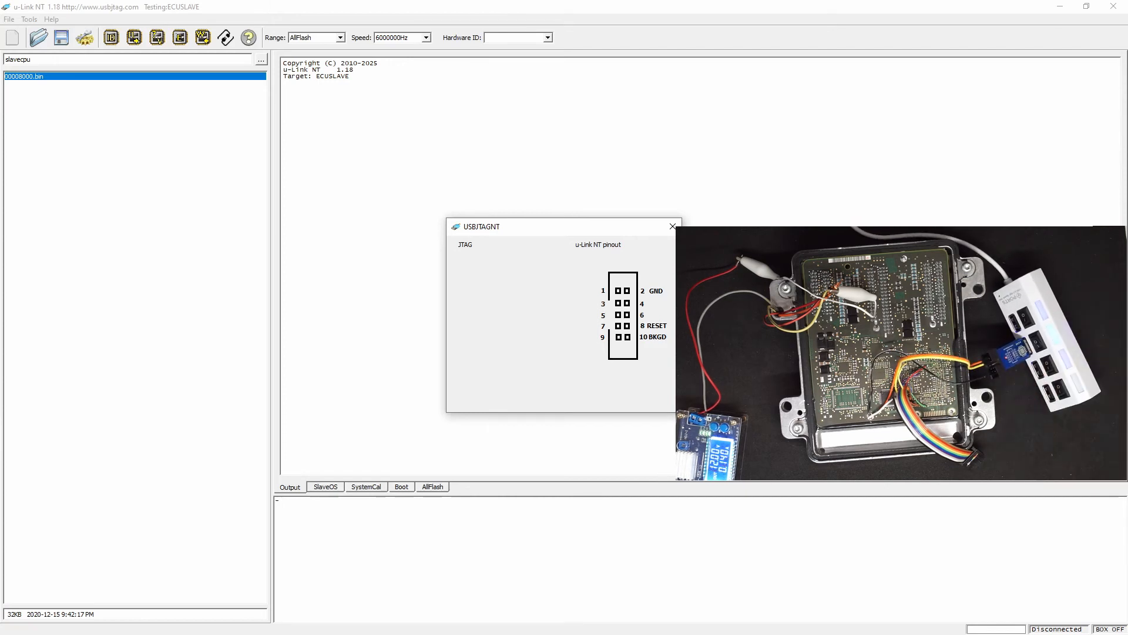
Detect the slave CPU's 32 KB flash and read its contents.
left_click(672, 227)
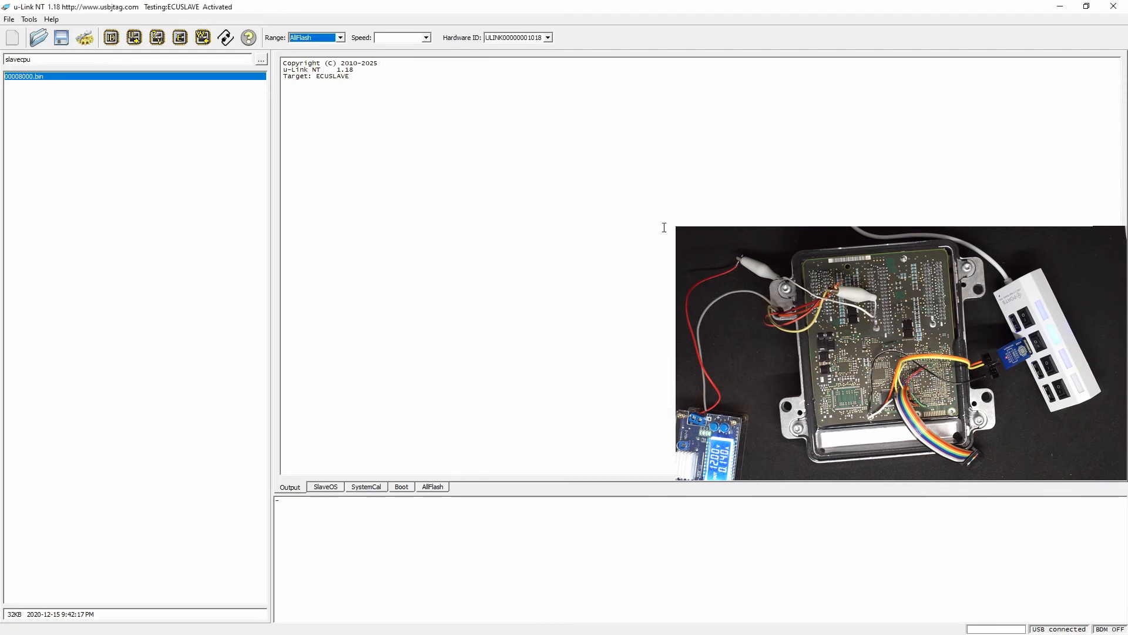
left_click(111, 41)
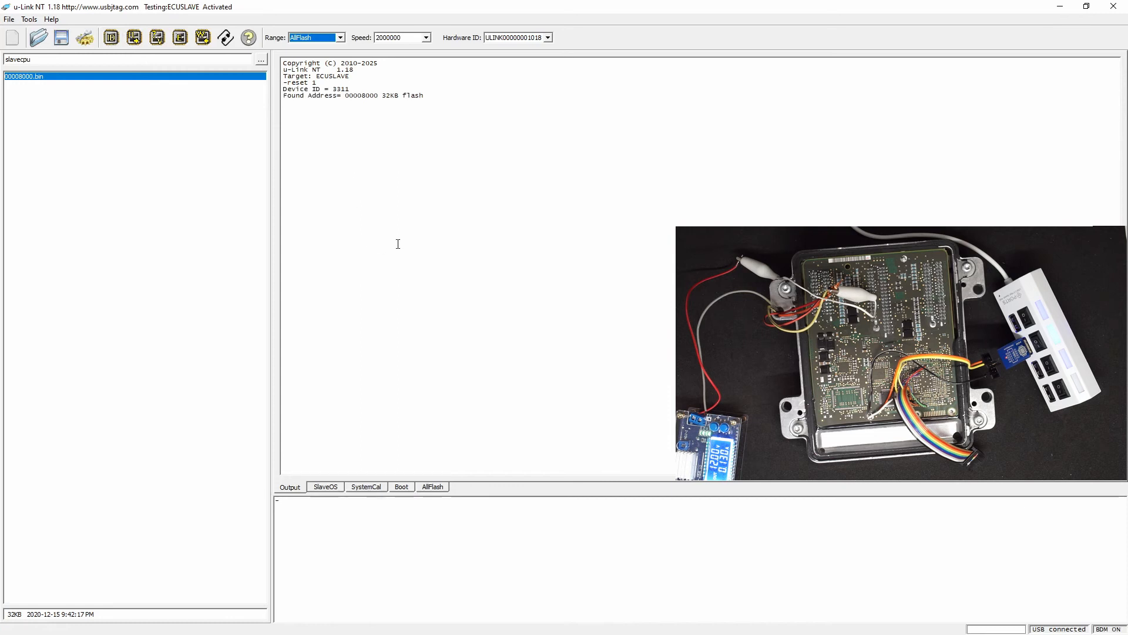
left_click(133, 40)
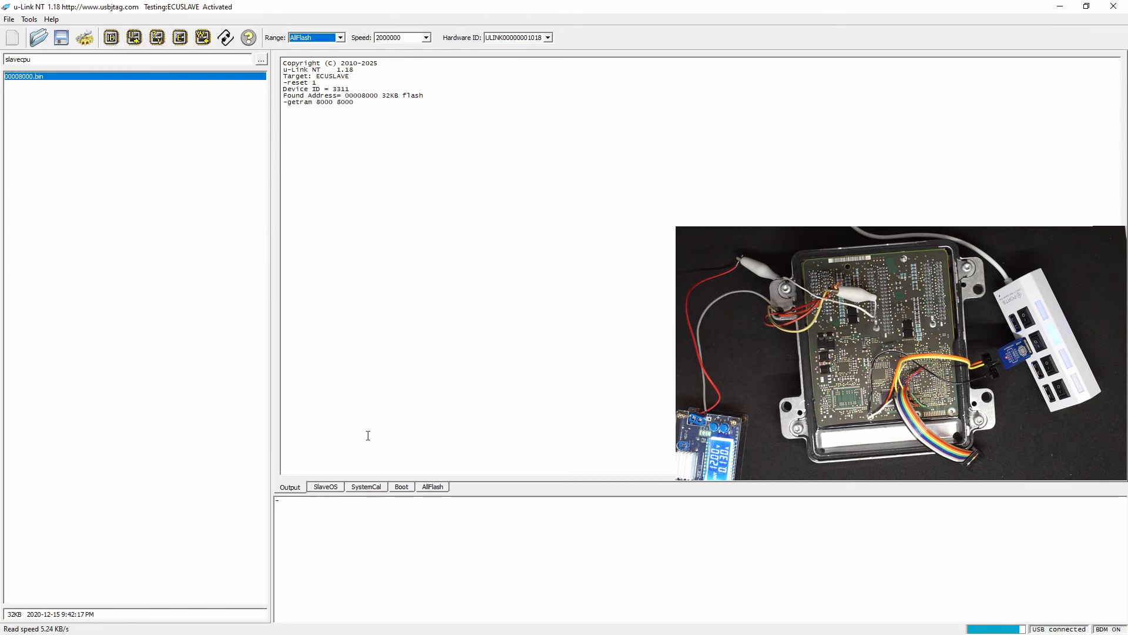
Review the SlaveOS, SystemCal, Boot and AllFlash regions of the dump as hex.
left_click(338, 487)
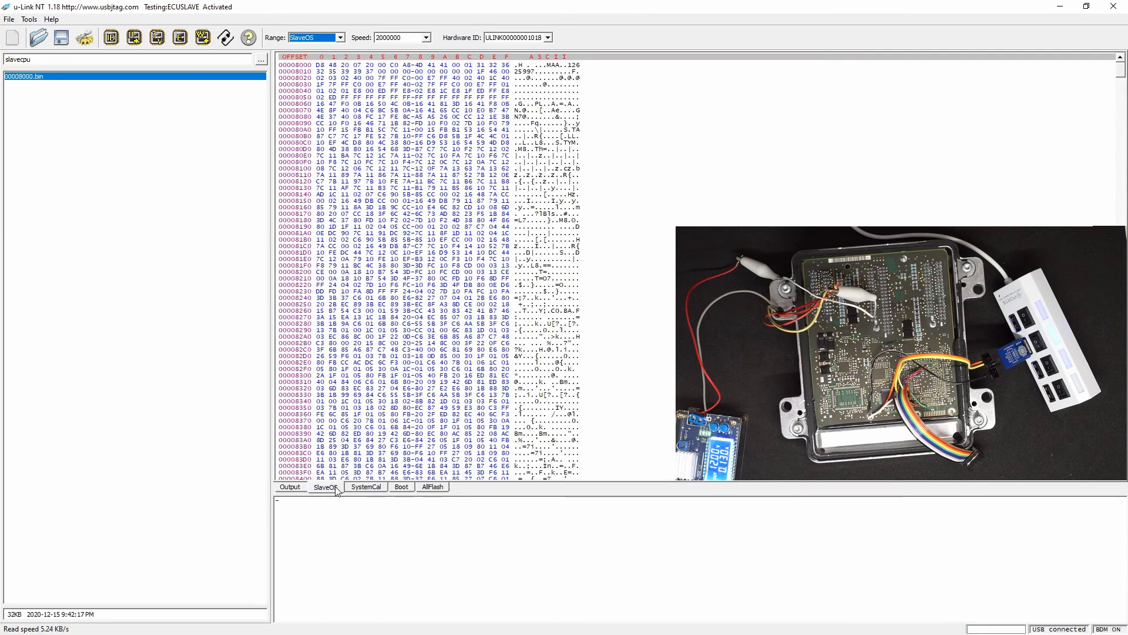
left_click(366, 490)
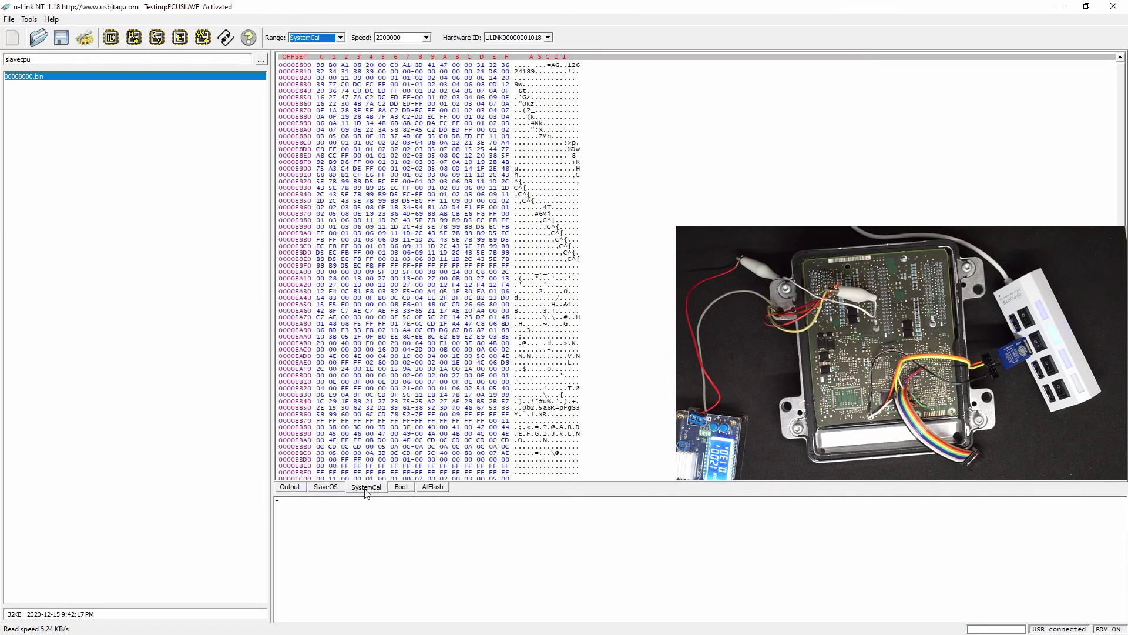
left_click(399, 490)
left_click(431, 490)
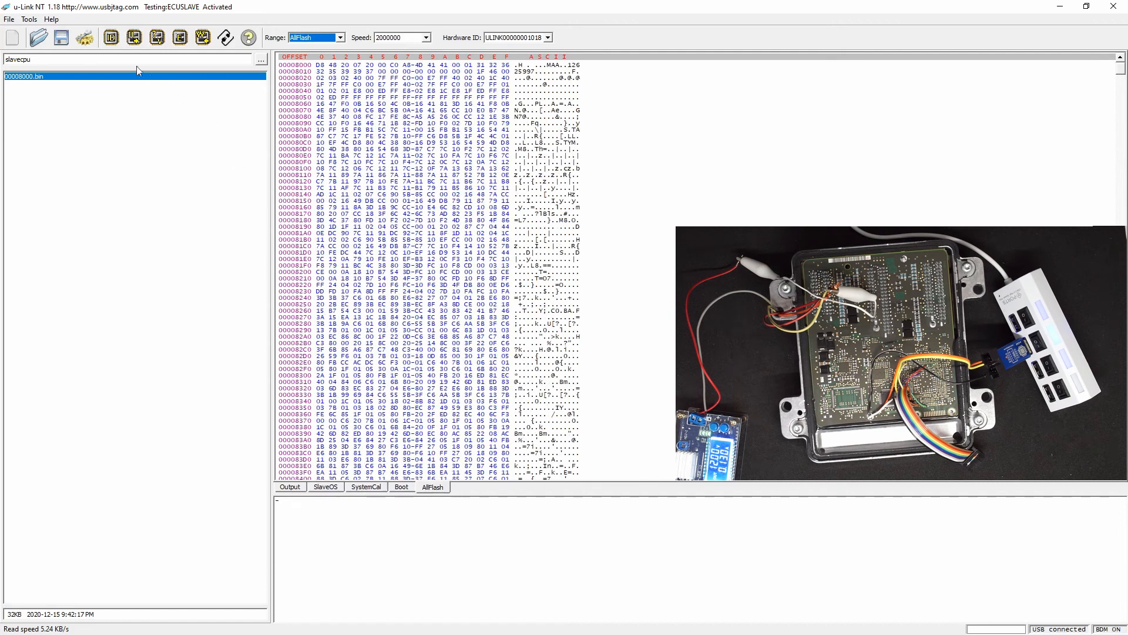
Save the slave CPU flash as backup.bin in the slavecpu folder.
left_click(61, 37)
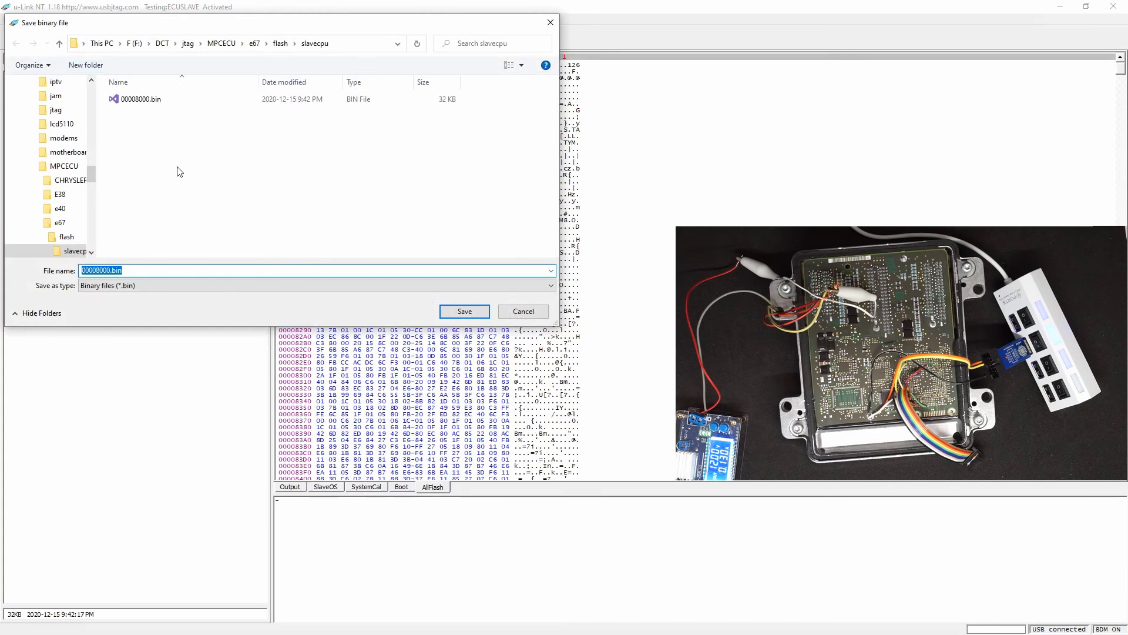
key("Home")
key("Delete")
type("backup")
key("Delete")
key("Delete")
key("Delete")
key("Delete")
key("Delete")
key("Delete")
key("Delete")
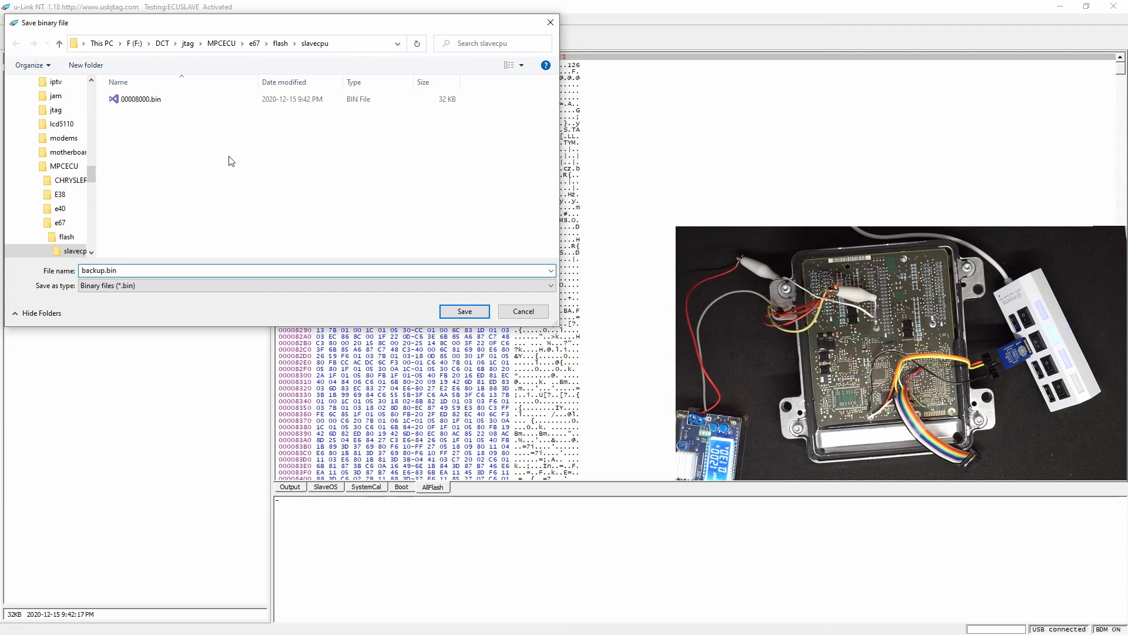
left_click(465, 312)
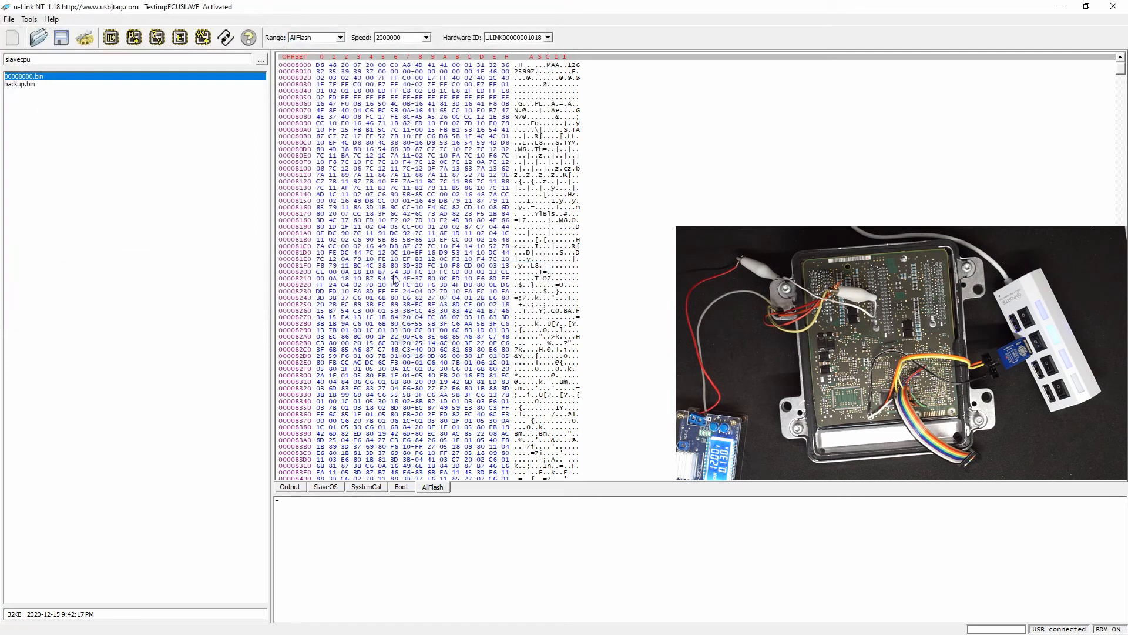
Erase the slave CPU flash, confirm it reads all FF and verify Compare data OK.
left_click(181, 38)
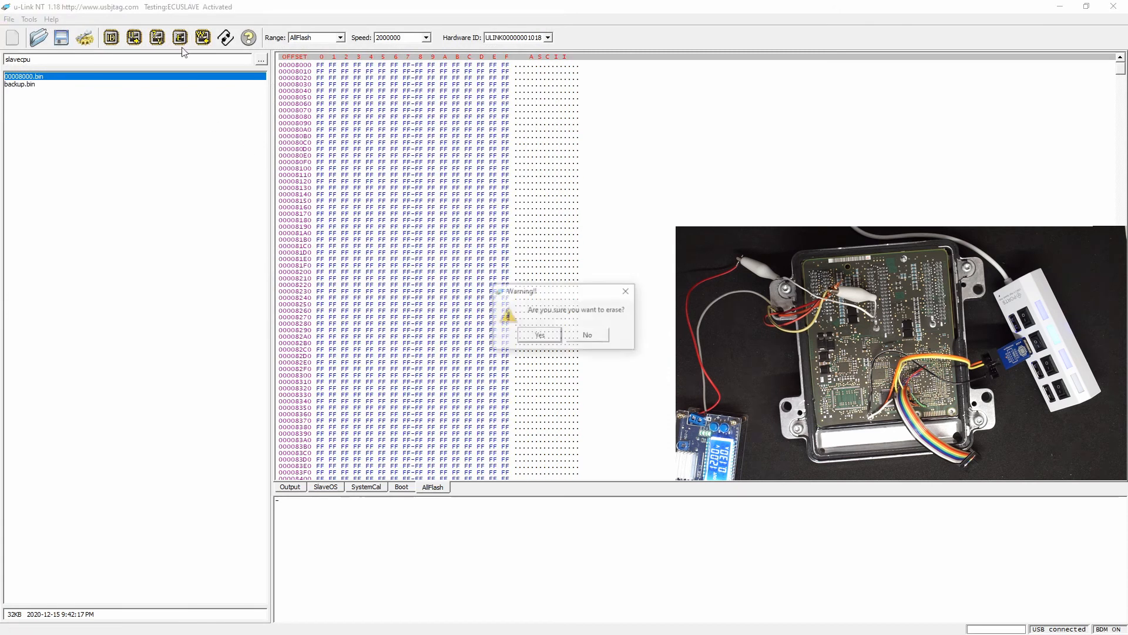
left_click(557, 335)
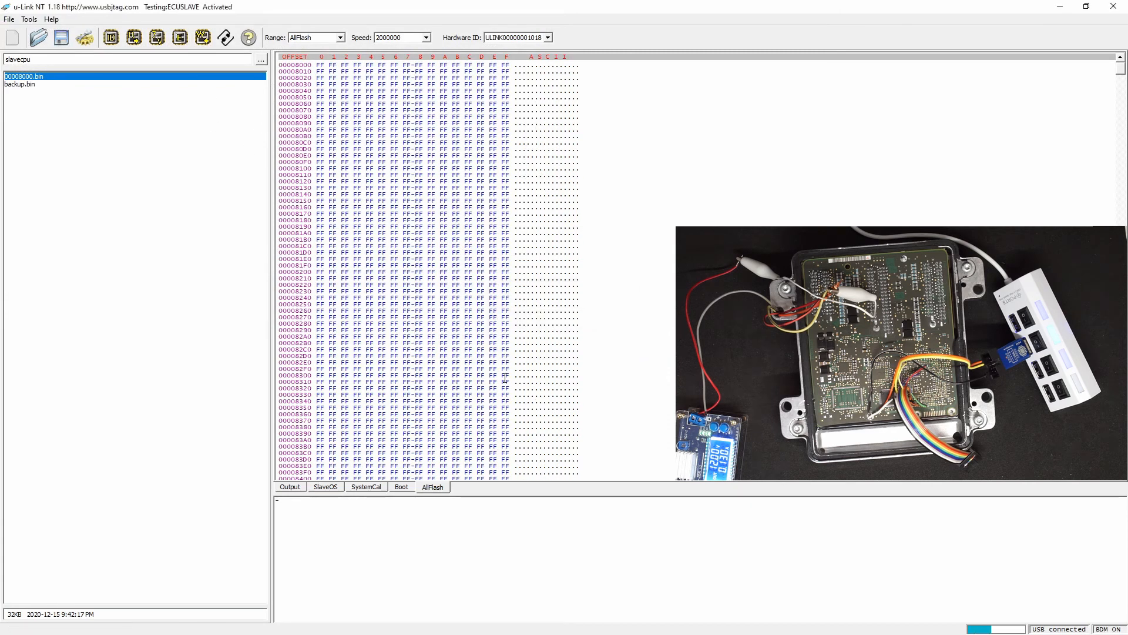
left_click(294, 487)
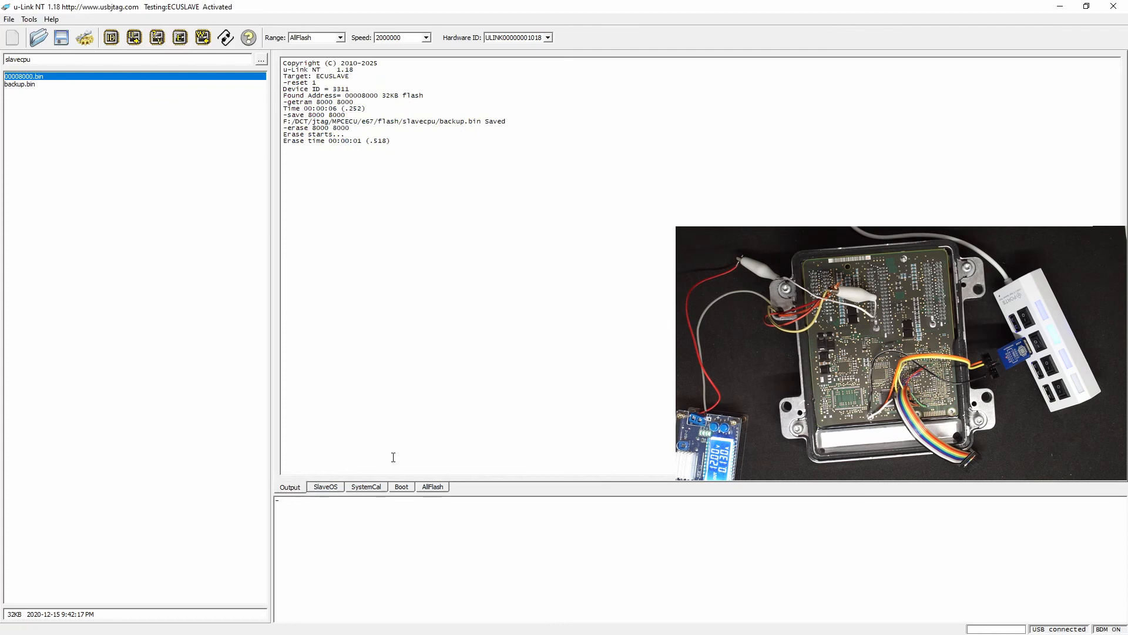
left_click(431, 489)
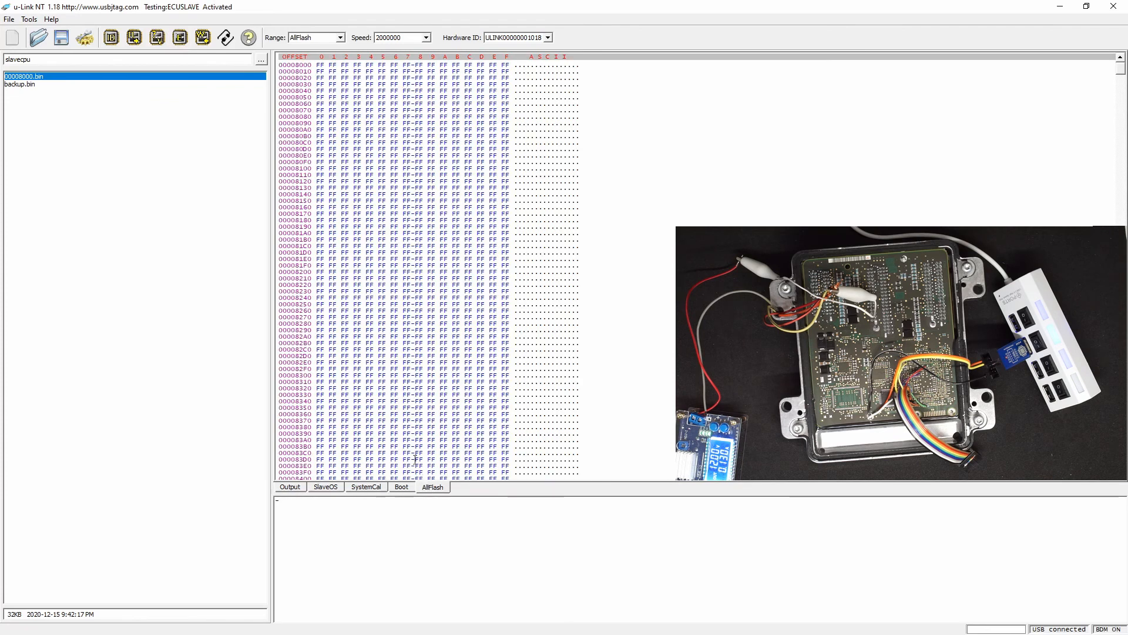
left_click(158, 39)
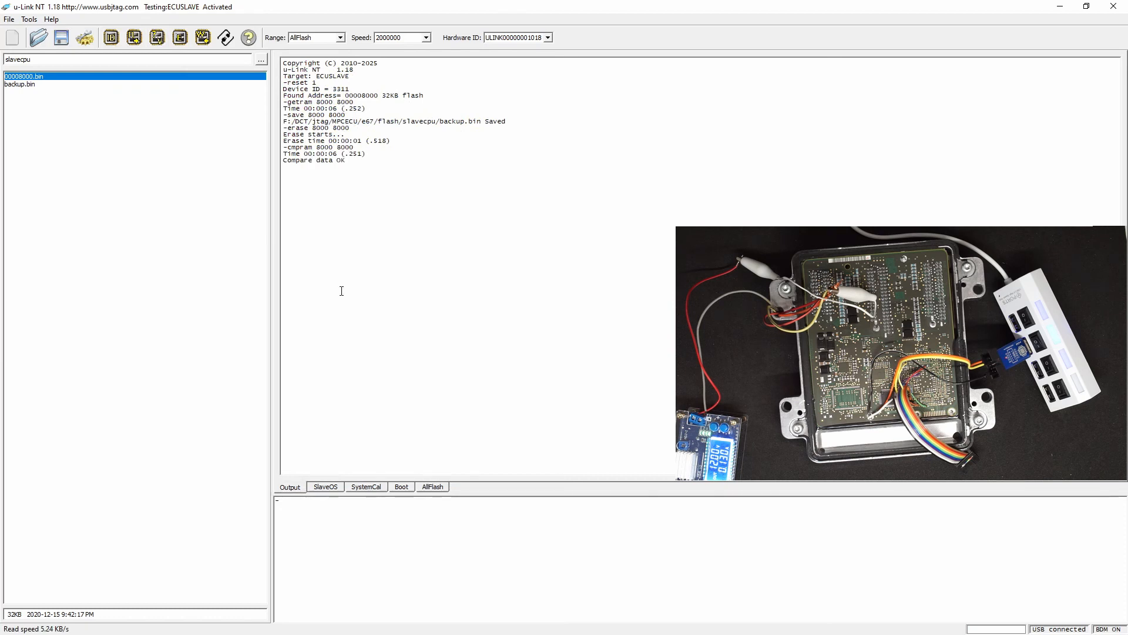
Load backup.bin and program it into the slave CPU flash for a Program pass.
left_click(20, 85)
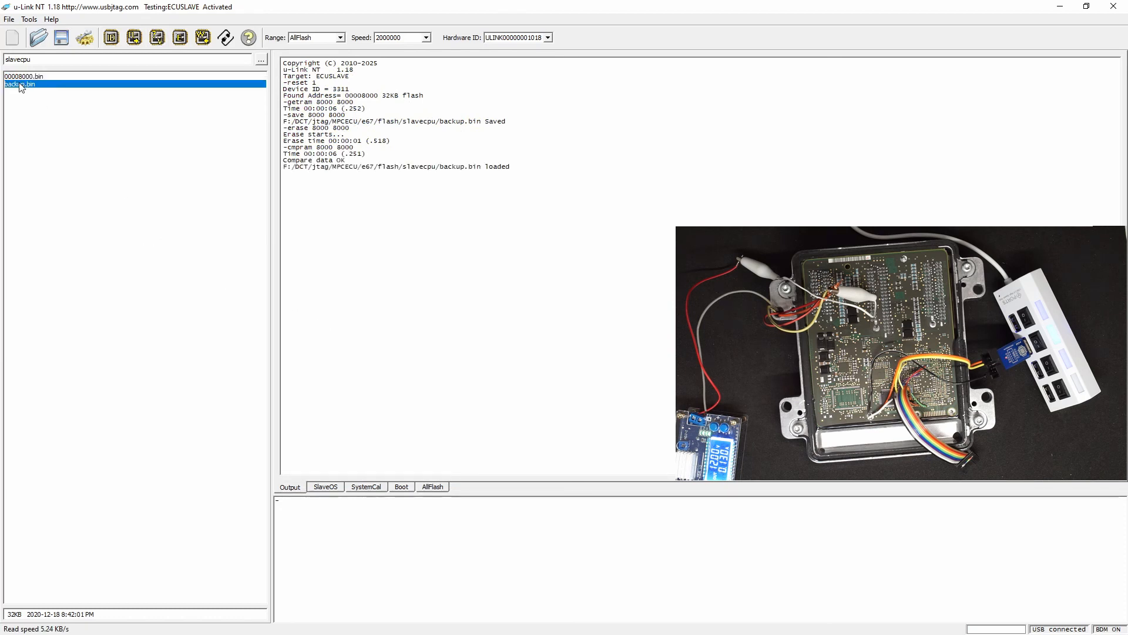
left_click(202, 37)
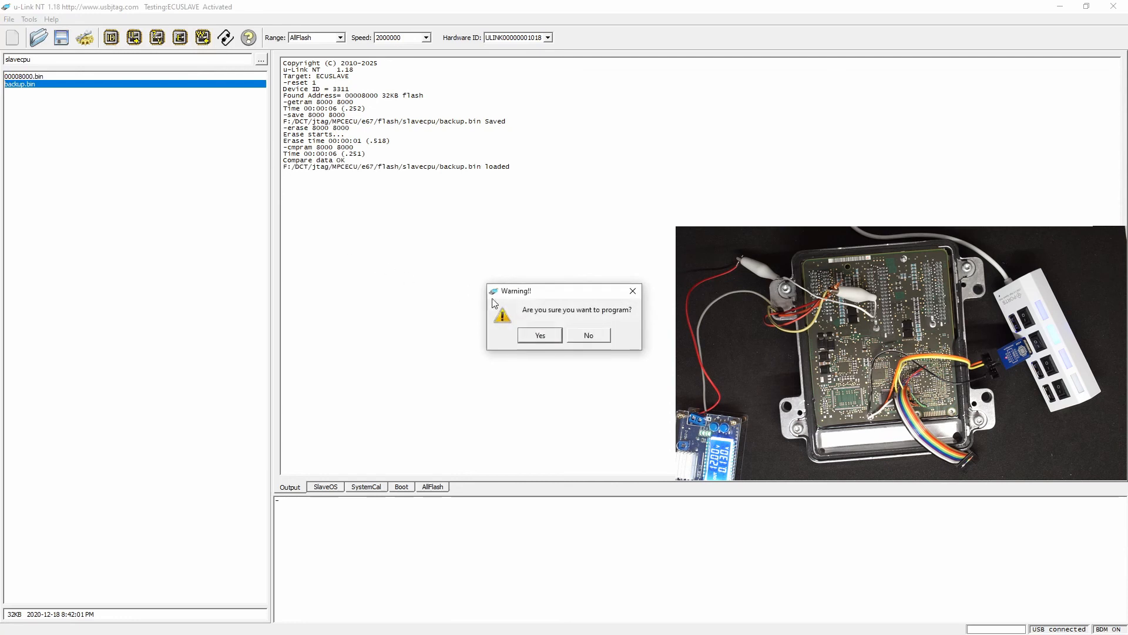
left_click(538, 336)
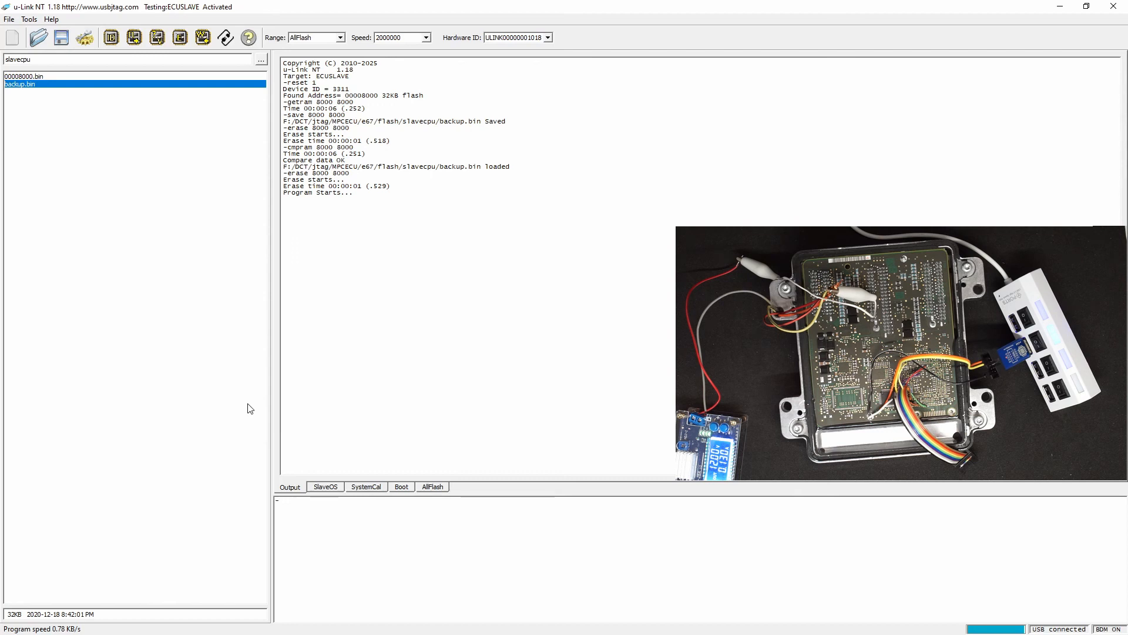
Run Verify to compare the slave CPU flash against backup.bin.
left_click(156, 37)
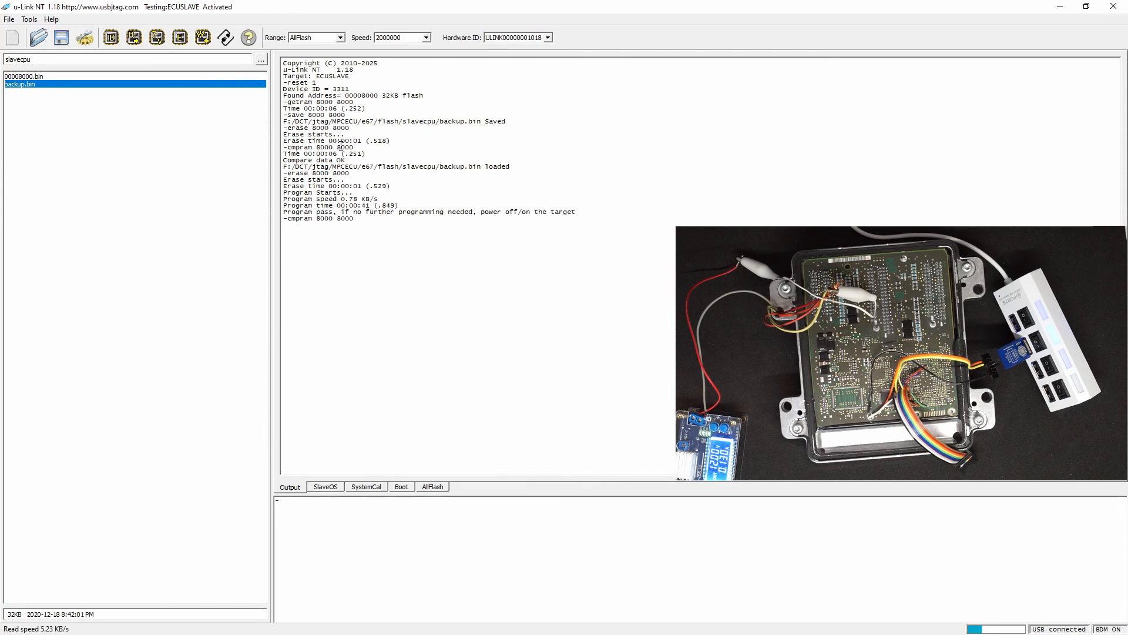